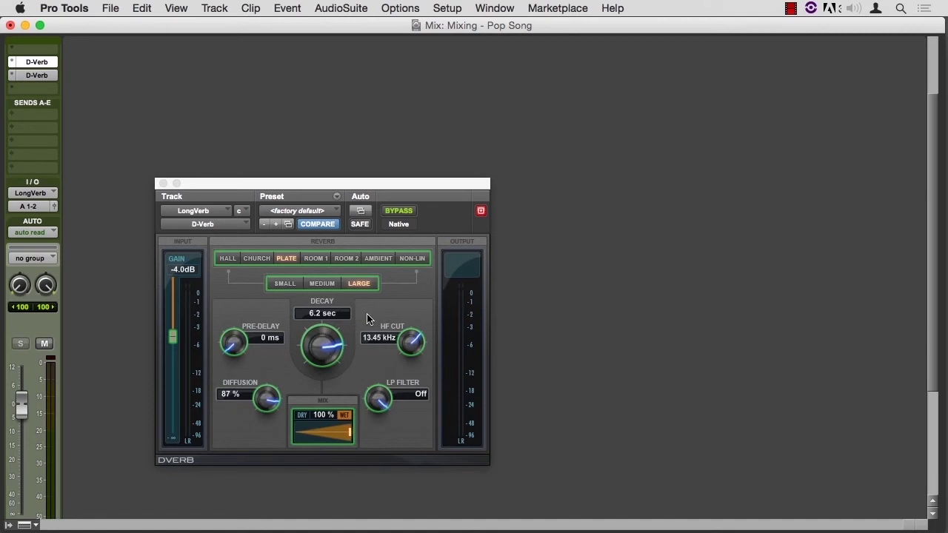
# Open the D-Verbs on insert slots c and d in two plug-in windows, side by side.
pyautogui.click(41, 77)
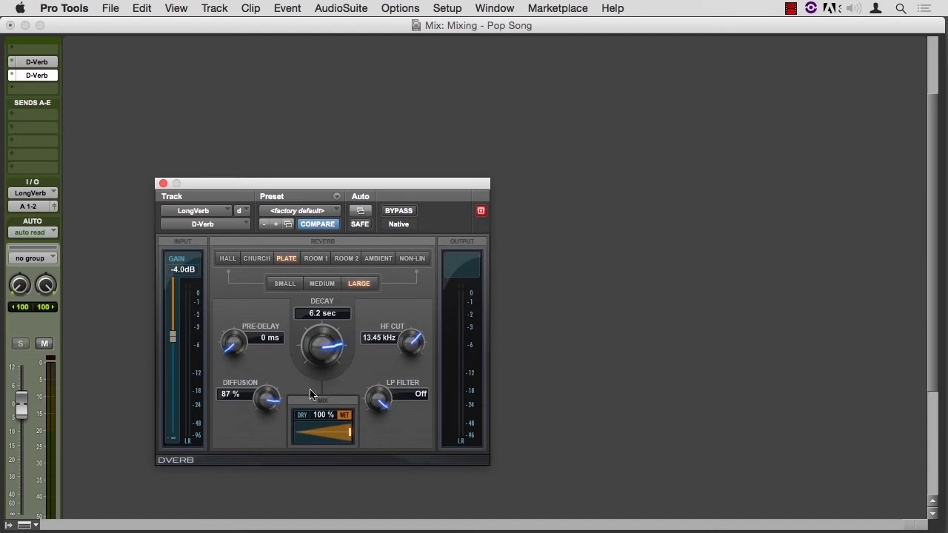
pyautogui.click(46, 62)
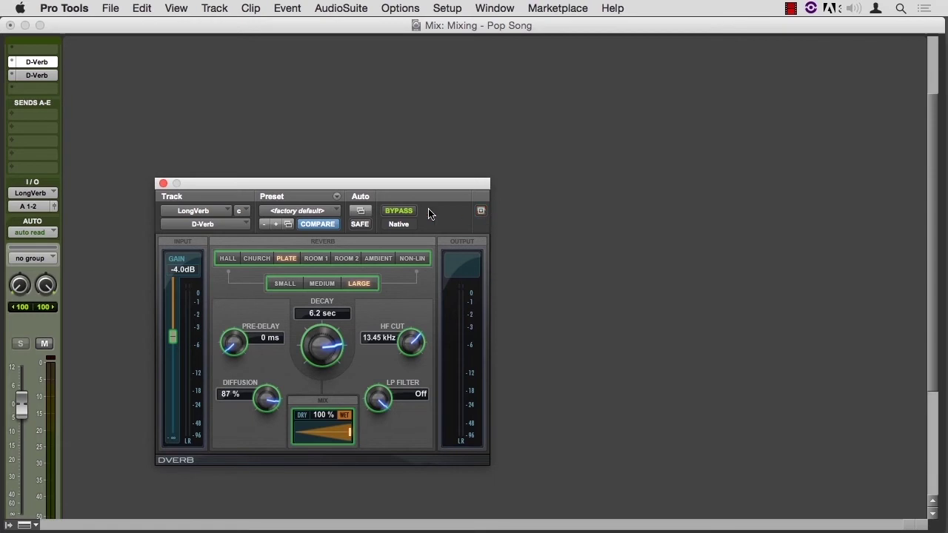
pyautogui.click(31, 76)
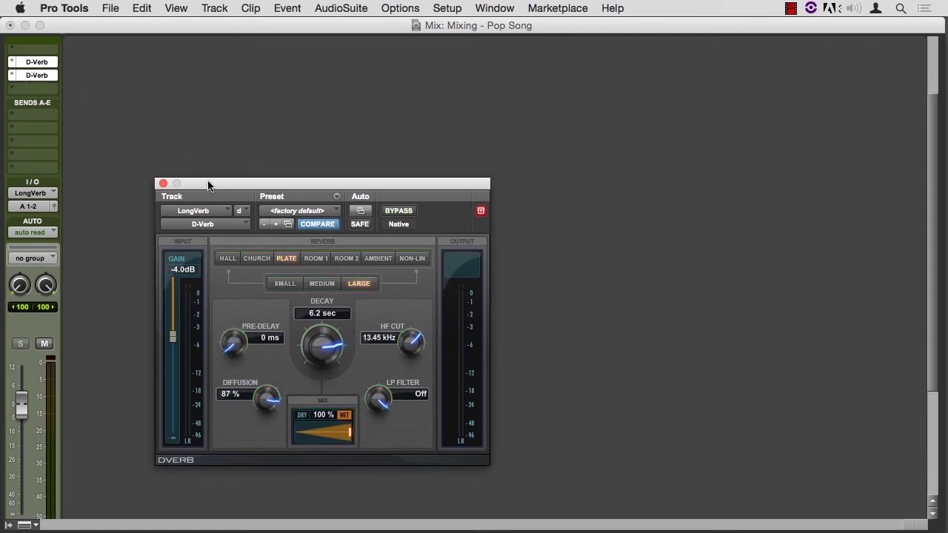
pyautogui.moveTo(208, 185); pyautogui.dragTo(549, 187)
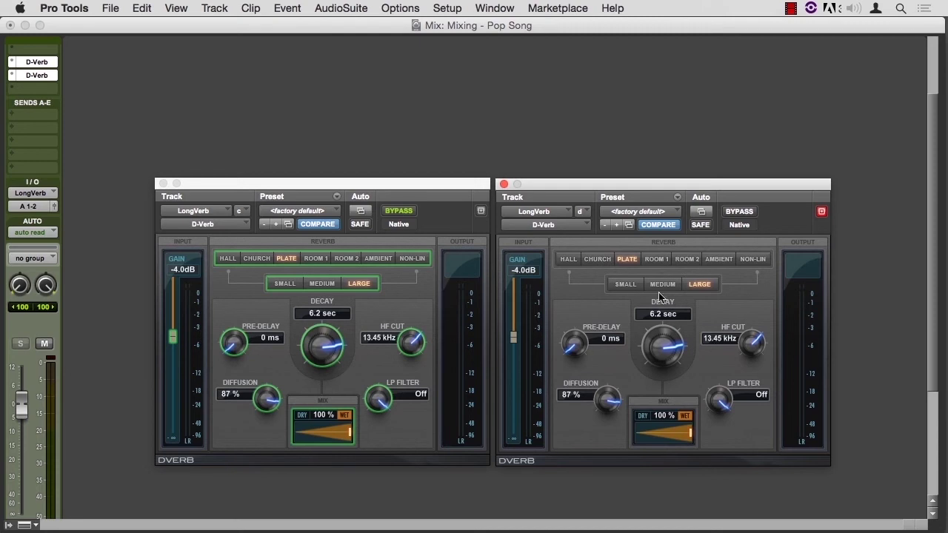
# Review the Plug-In Automation settings of both D-Verbs, cancelling without changes.
pyautogui.click(701, 212)
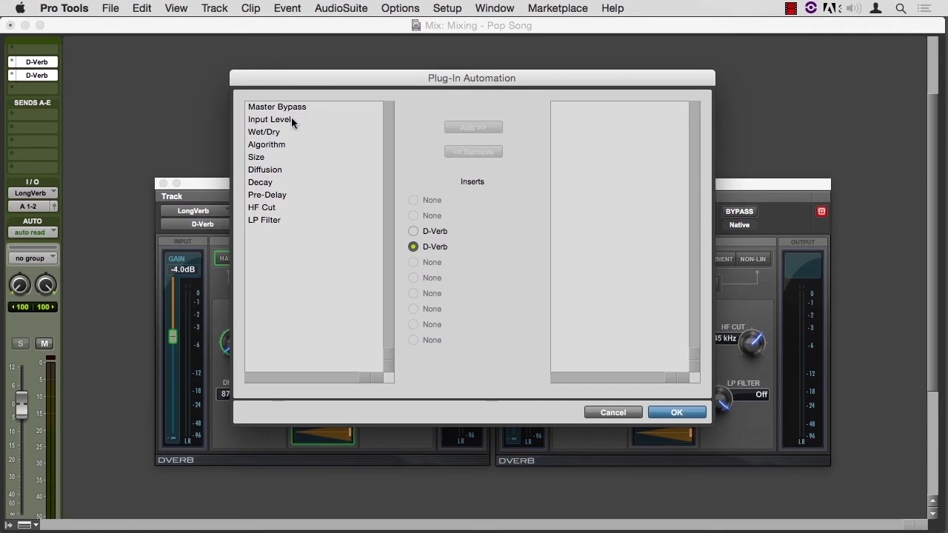
pyautogui.click(611, 413)
pyautogui.click(362, 212)
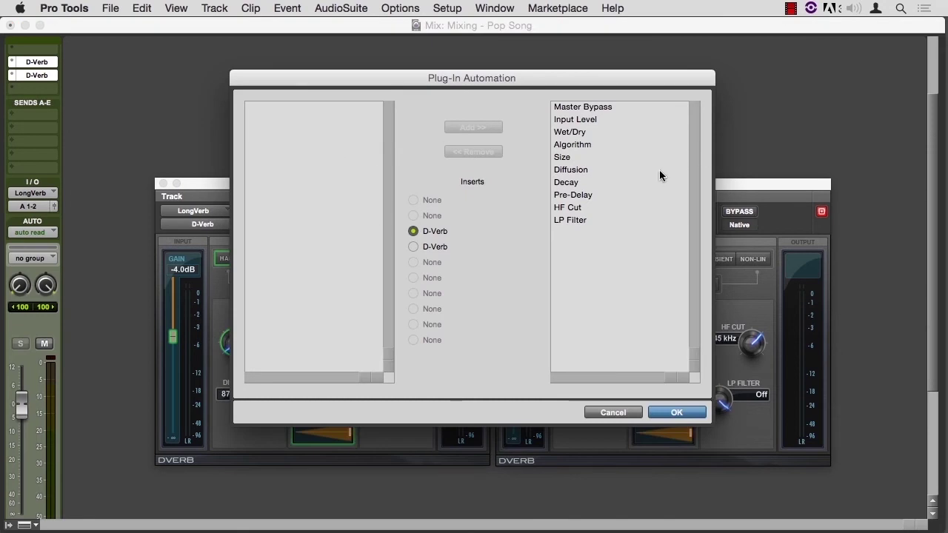
pyautogui.click(620, 412)
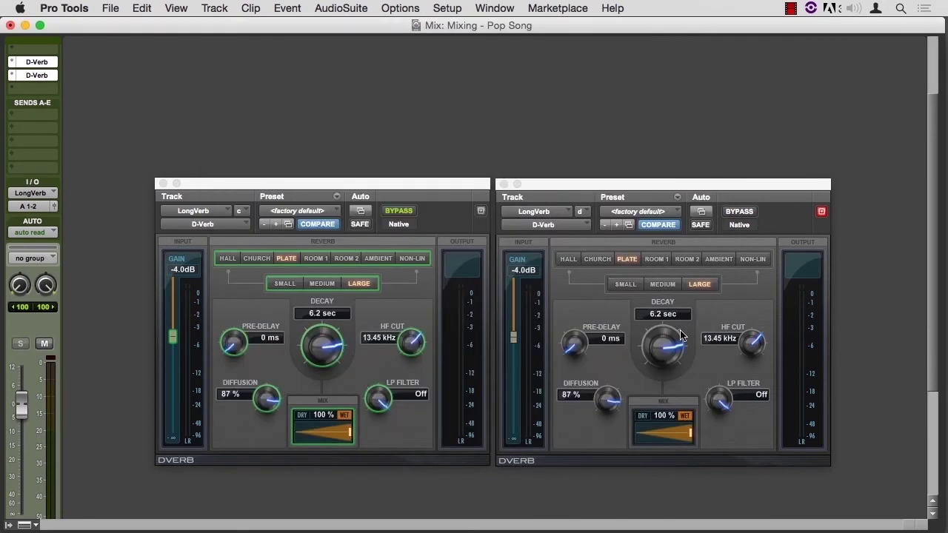
# Add the second D-Verb's ten parameters, Master Bypass through LP Filter, to automation.
pyautogui.click(699, 213)
pyautogui.click(310, 106)
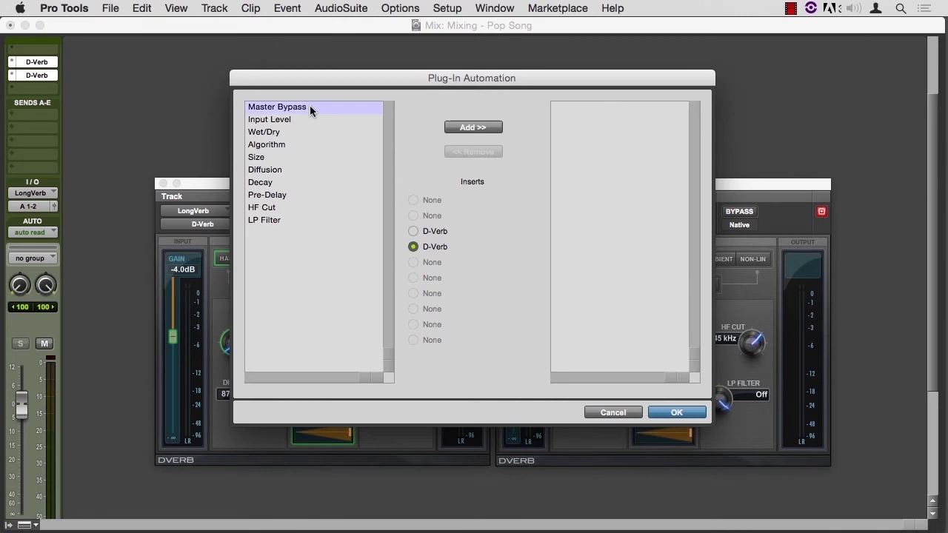
pyautogui.keyDown('super'); pyautogui.click(310, 144); pyautogui.keyUp('super')
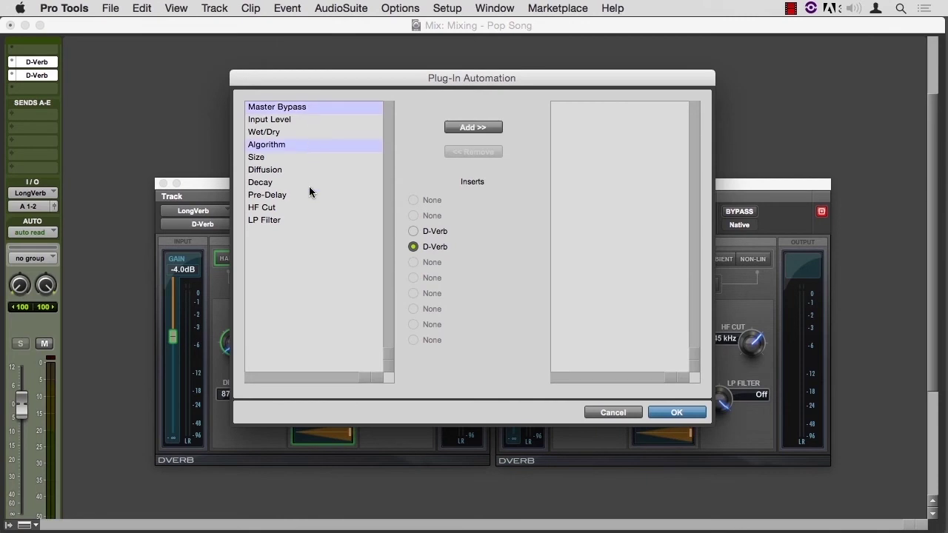
pyautogui.keyDown('super'); pyautogui.click(310, 182); pyautogui.keyUp('super')
pyautogui.keyDown('super'); pyautogui.click(309, 208); pyautogui.keyUp('super')
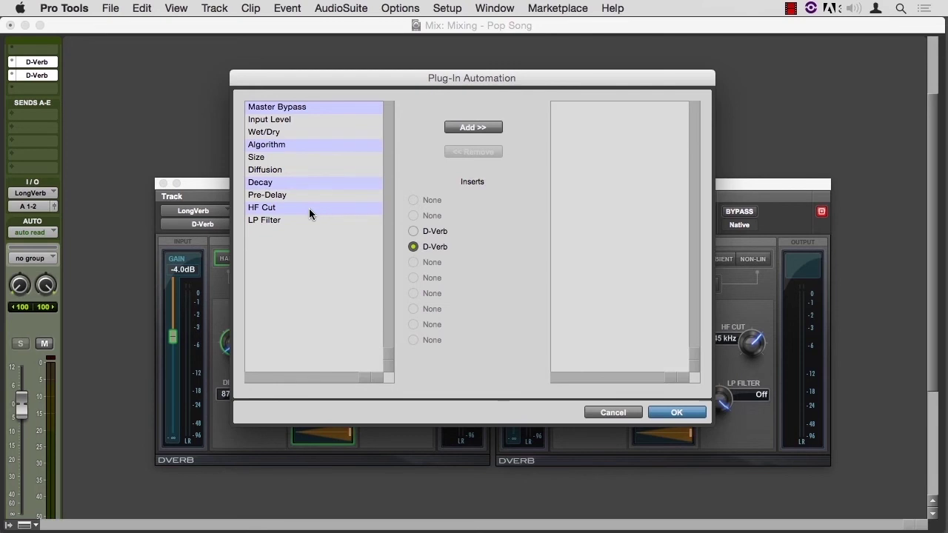
pyautogui.click(284, 109)
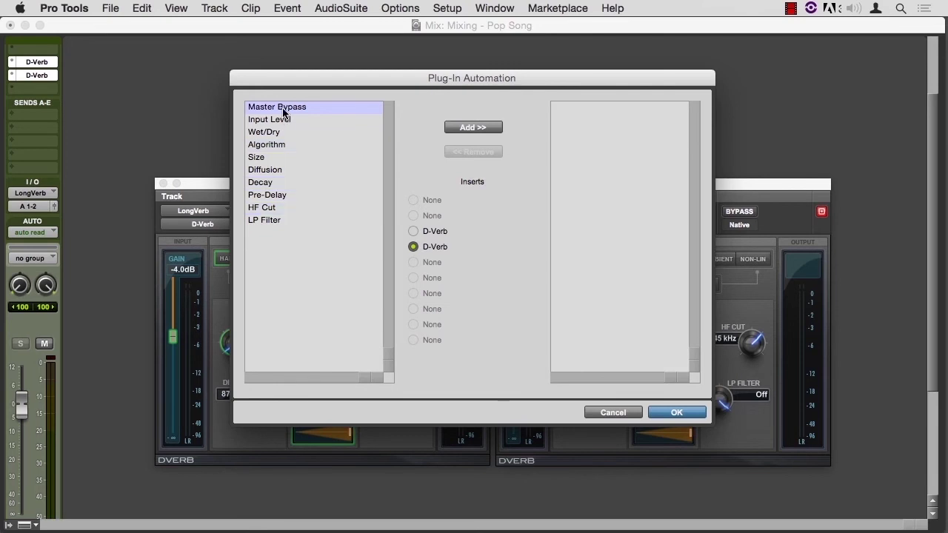
pyautogui.keyDown('shift'); pyautogui.click(285, 219); pyautogui.keyUp('shift')
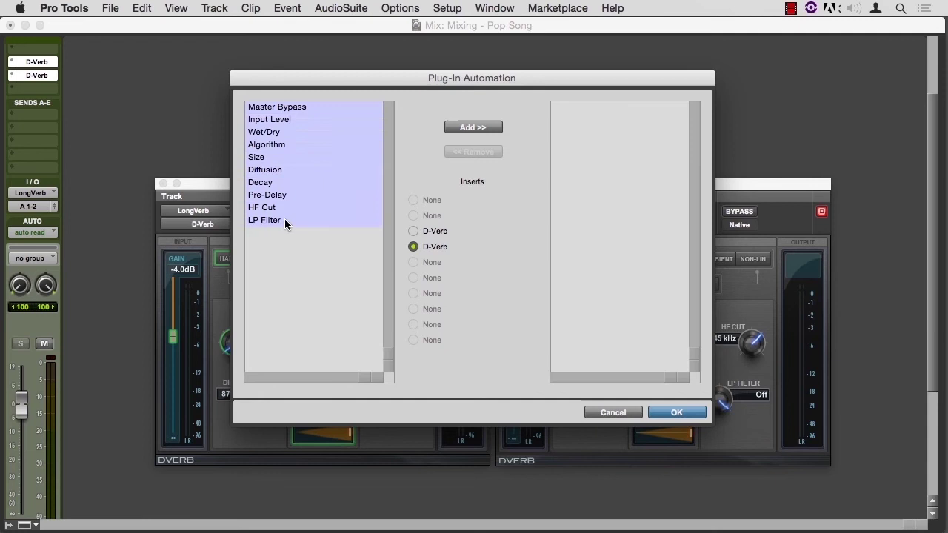
pyautogui.click(465, 129)
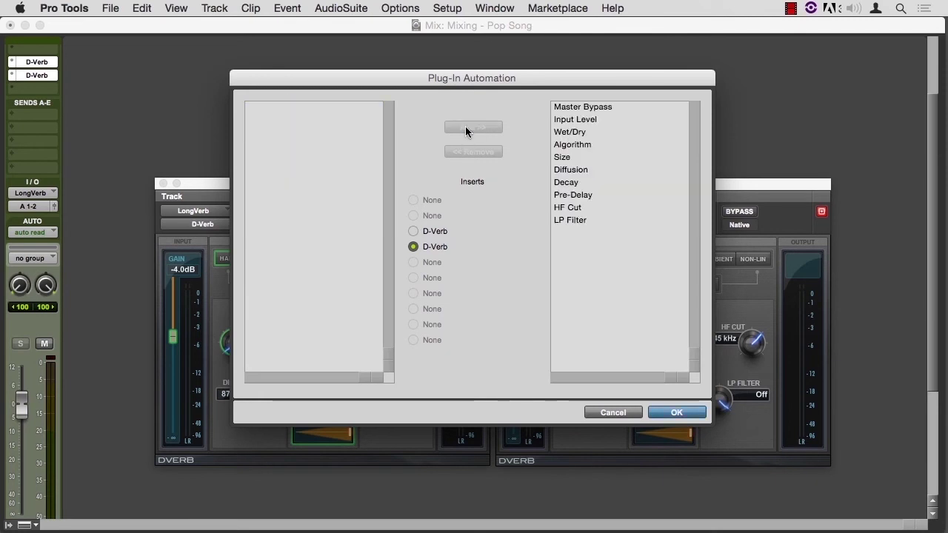
pyautogui.click(674, 412)
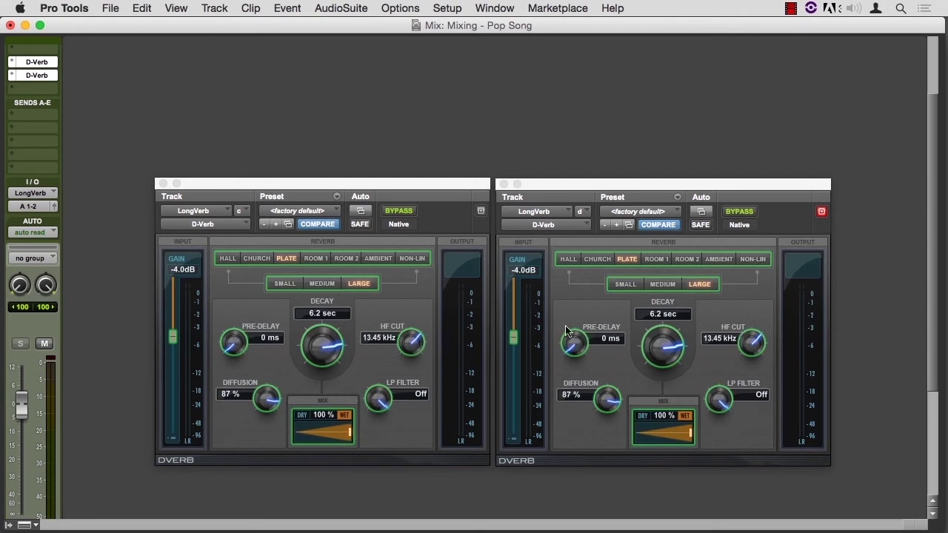
# Set the LongVerb track's automation mode selector to write.
pyautogui.click(18, 233)
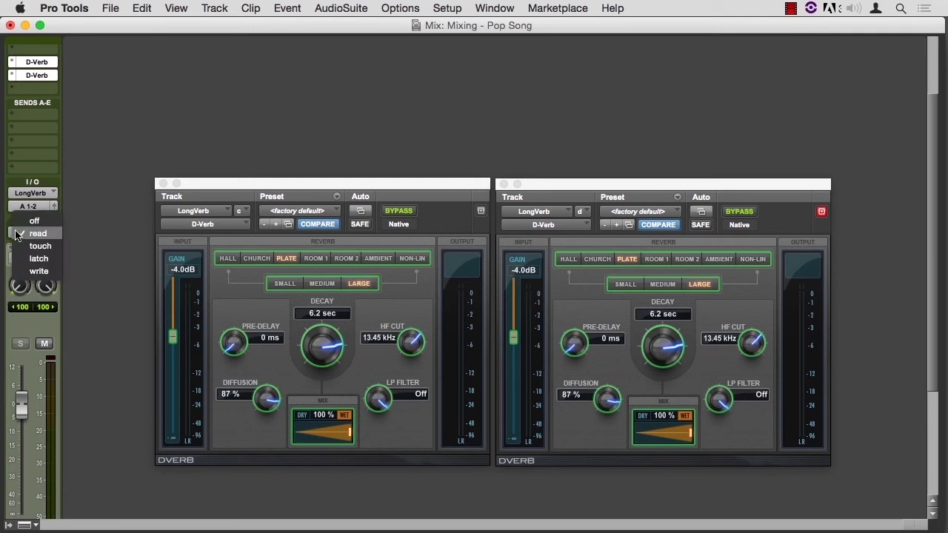
pyautogui.click(23, 270)
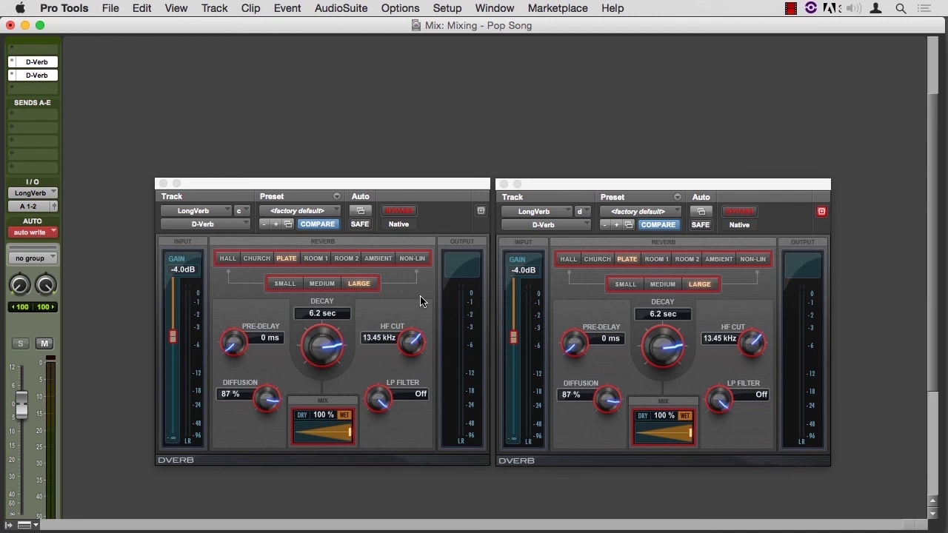
# In the Edit window, set insert slot d to no insert and close its empty plug-in window.
pyautogui.press('super+equal')
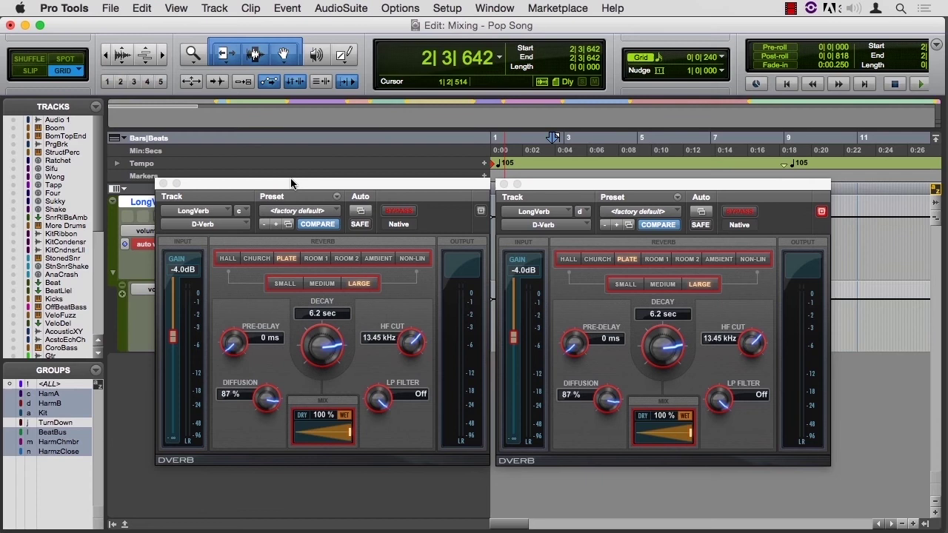
pyautogui.moveTo(291, 184); pyautogui.dragTo(685, 260)
pyautogui.click(204, 245)
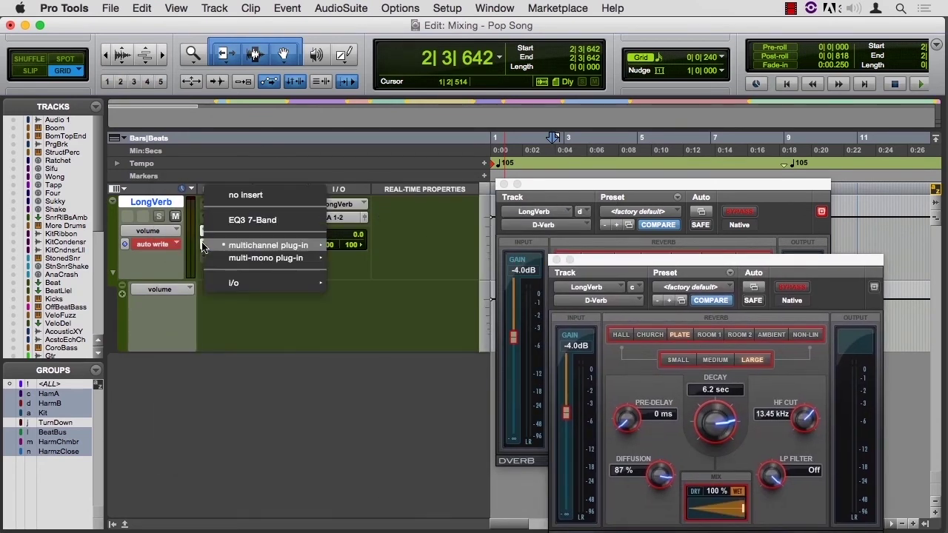
pyautogui.click(231, 197)
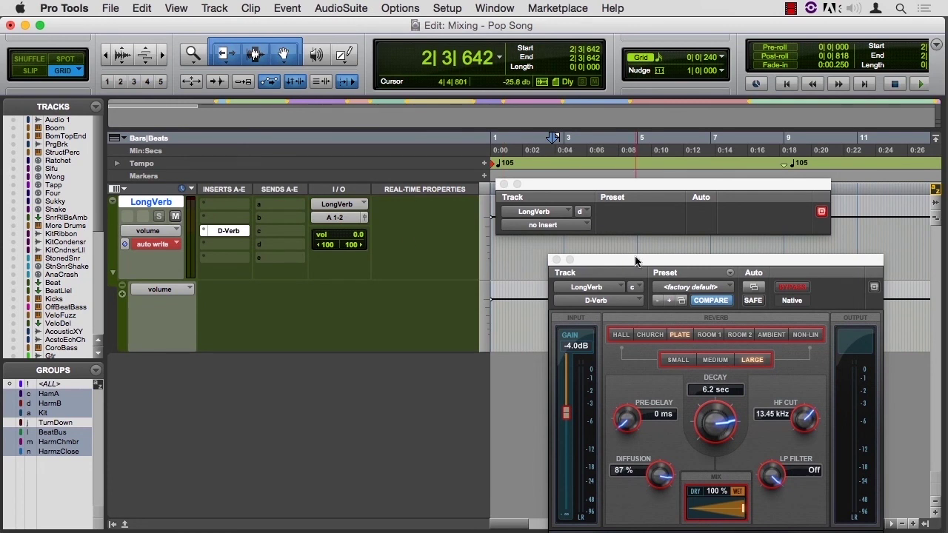
pyautogui.click(503, 184)
pyautogui.moveTo(611, 259); pyautogui.dragTo(643, 166)
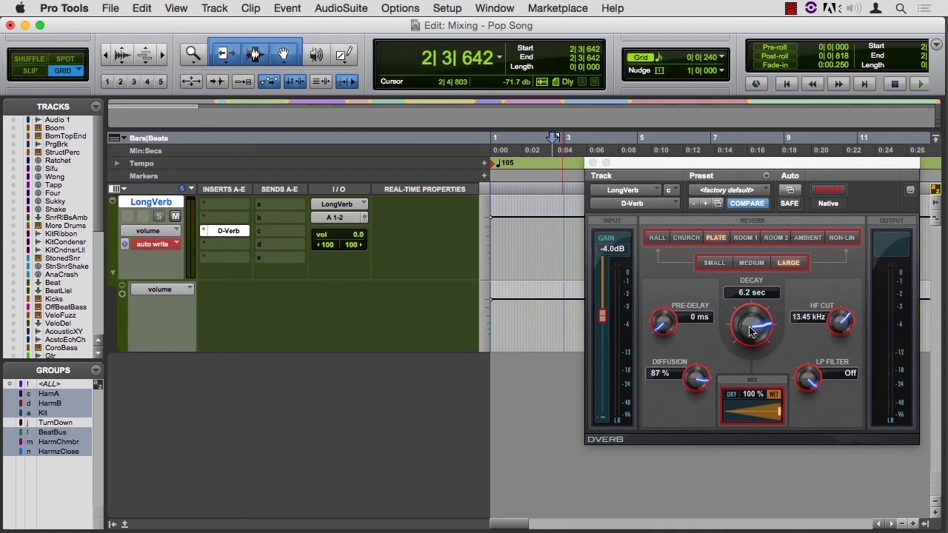
# From the session start, play and turn the D-Verb Decay knob down to record automation.
pyautogui.press('Return')
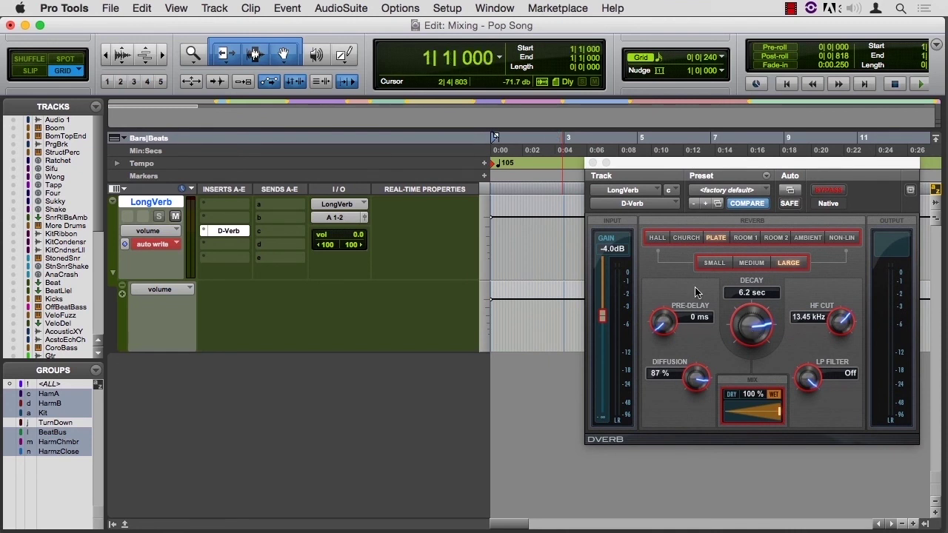
pyautogui.press('space')
pyautogui.moveTo(751, 325); pyautogui.dragTo(733, 335)
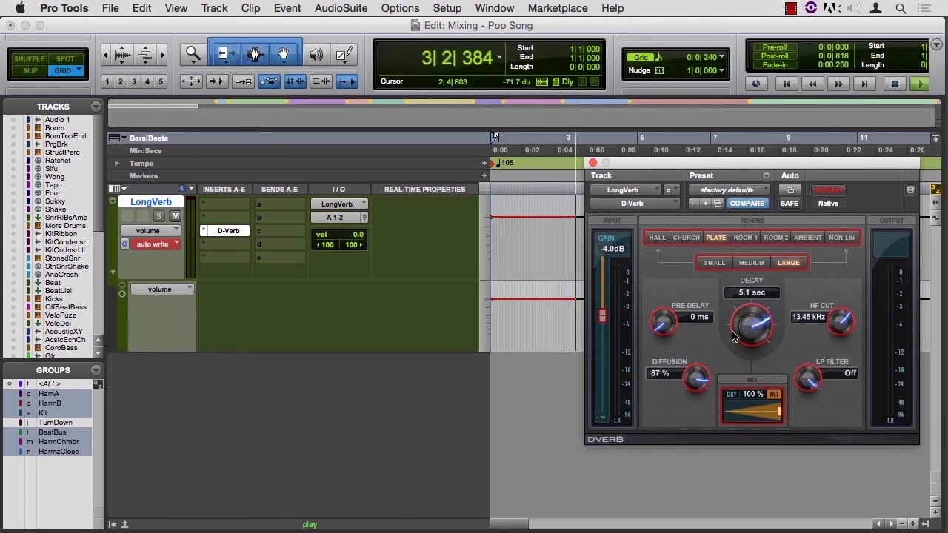
pyautogui.press('space')
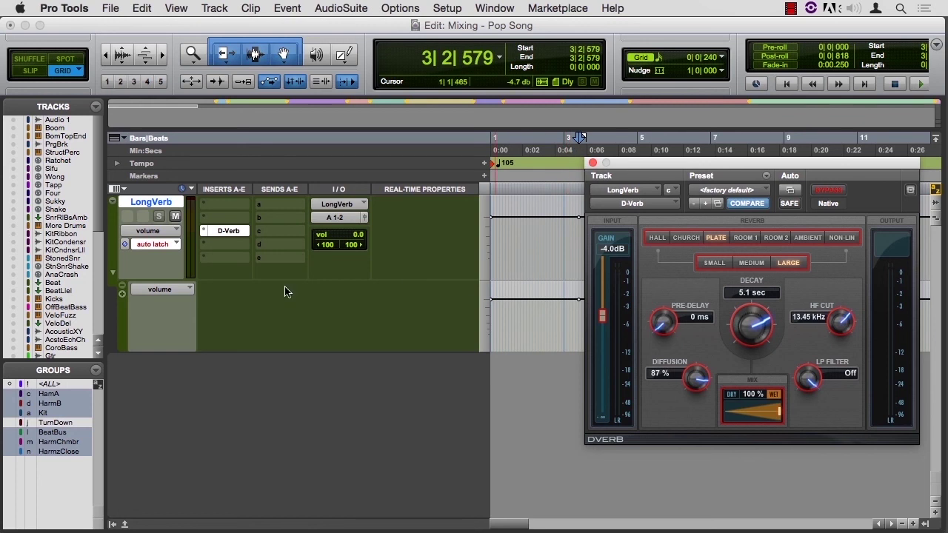
# Set the LongVerb automation lane to show D-Verb > Decay.
pyautogui.click(147, 288)
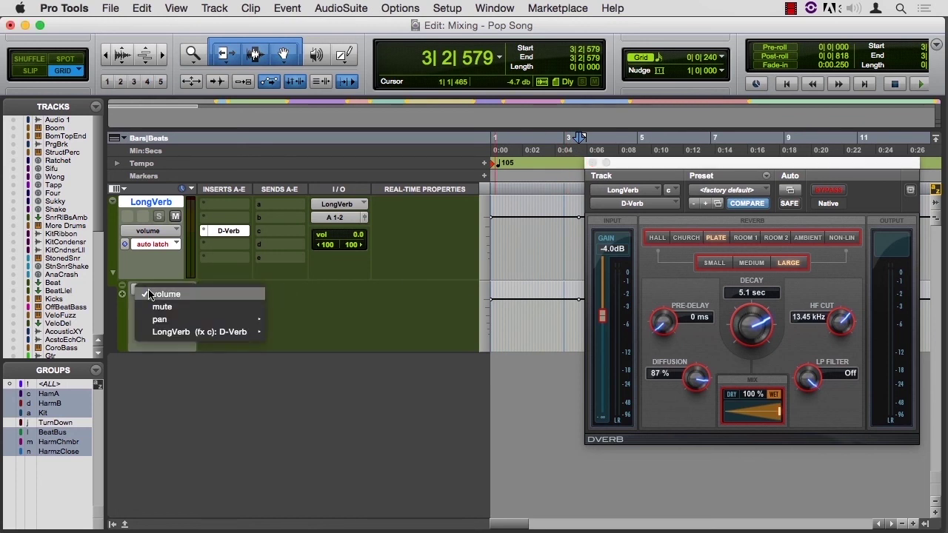
pyautogui.moveTo(159, 334)
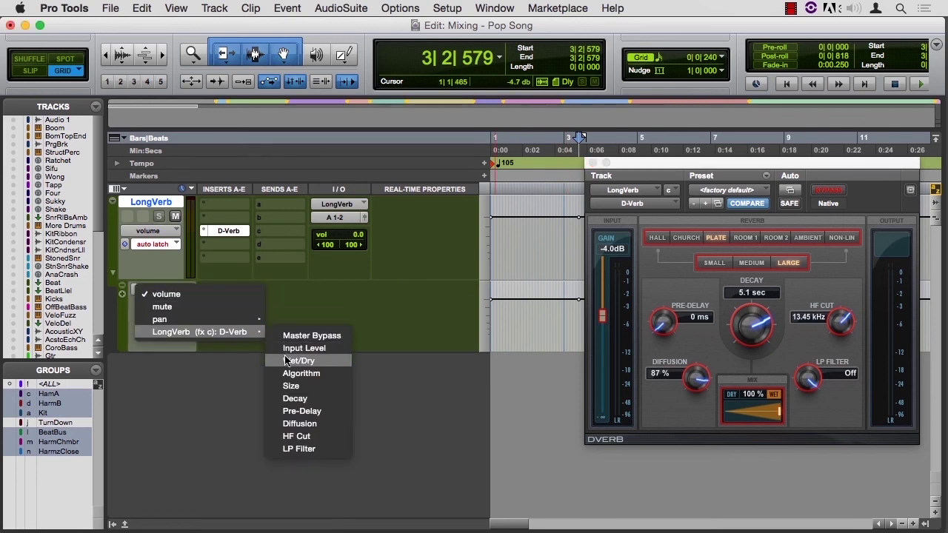
pyautogui.click(300, 399)
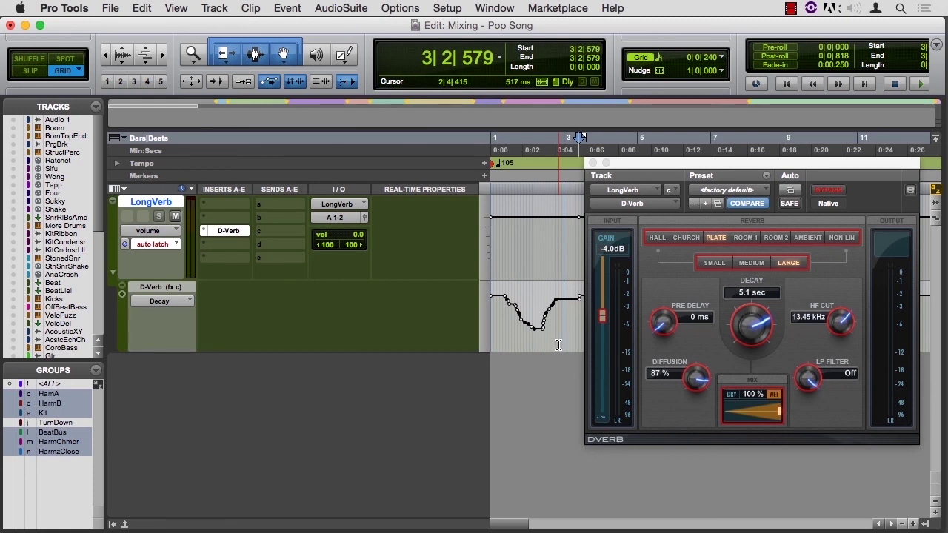
# Check the D-Verb automation settings, then set the LongVerb track to read automation mode.
pyautogui.click(788, 191)
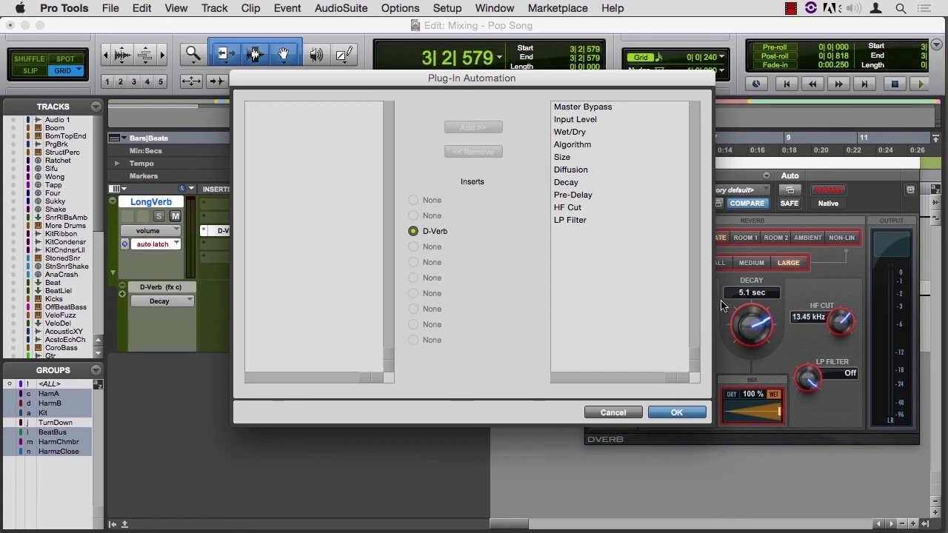
pyautogui.click(621, 413)
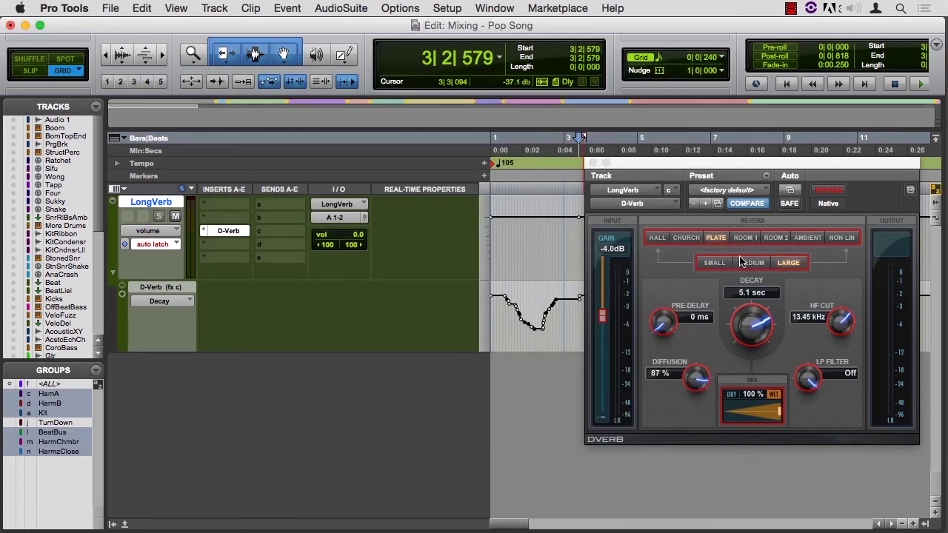
pyautogui.click(144, 252)
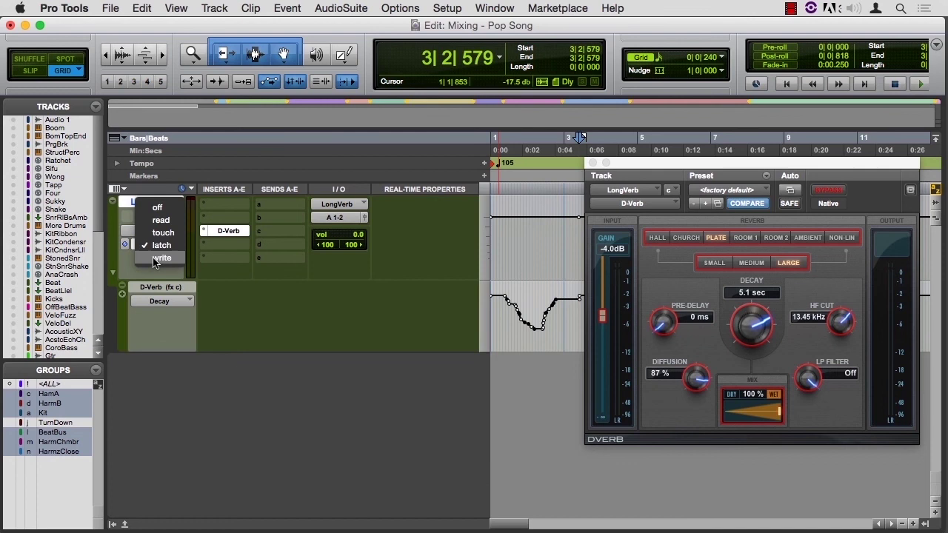
pyautogui.click(161, 221)
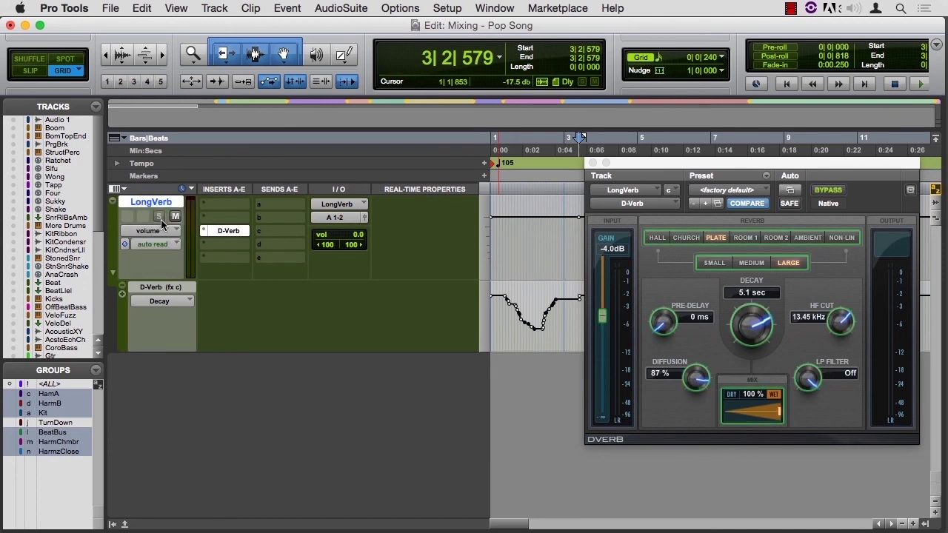